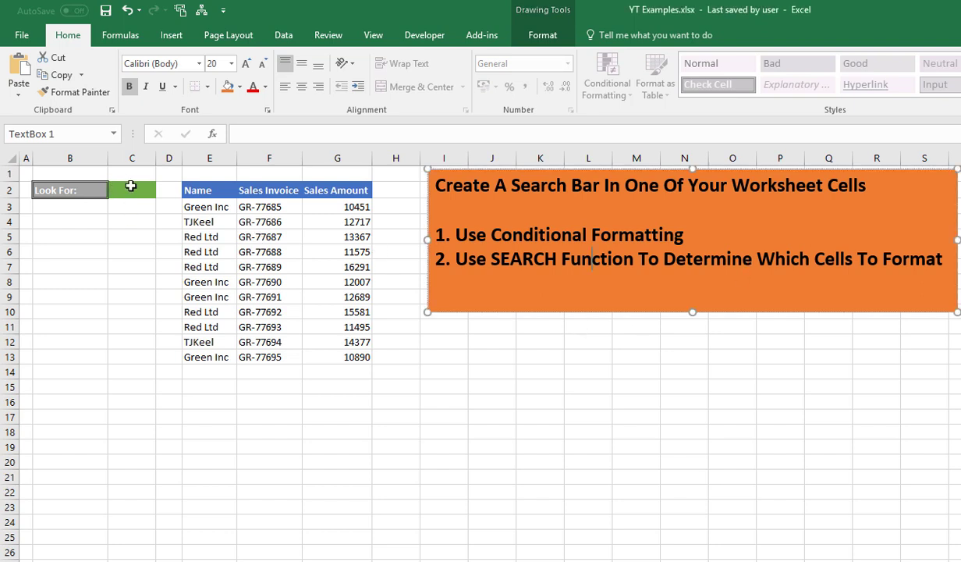
- Point out the Name entries and the full invoice table by selecting them
left_click(130, 186)
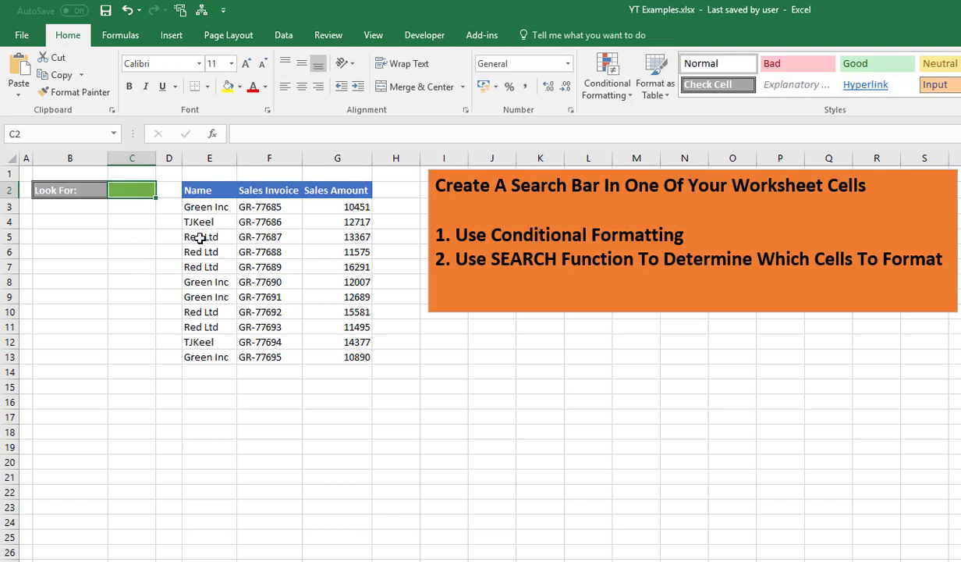
left_click_drag(201, 206, 219, 360)
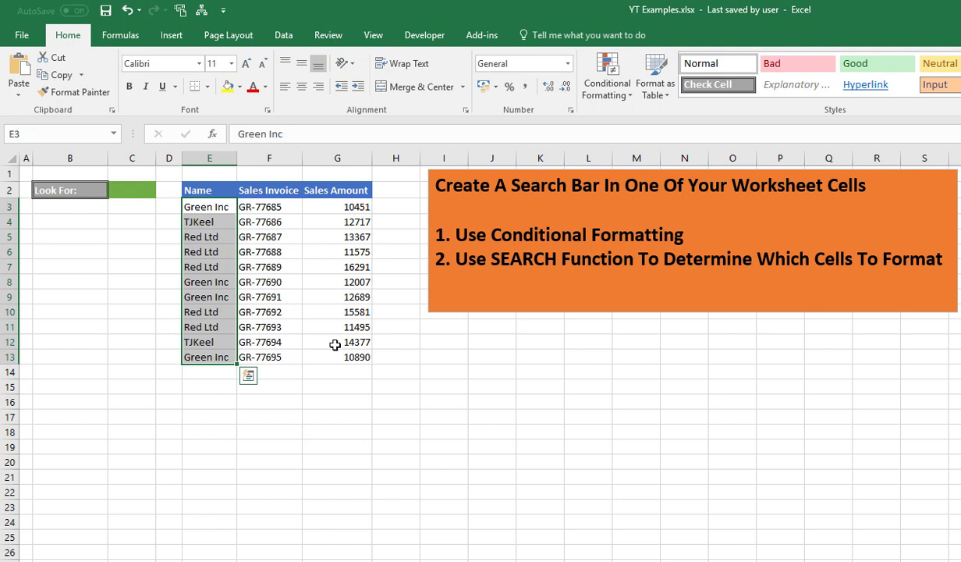
left_click_drag(207, 191, 348, 358)
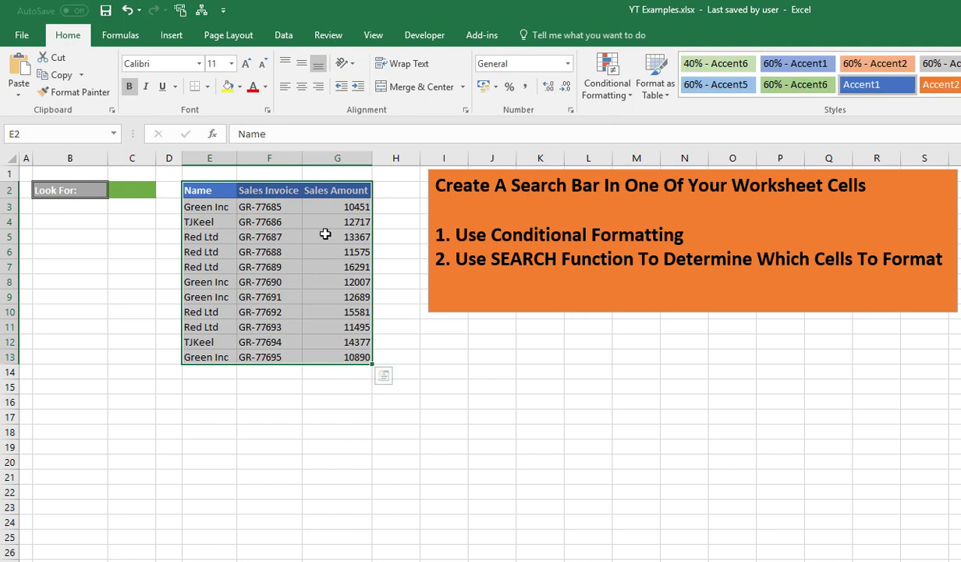
left_click_drag(204, 204, 224, 355)
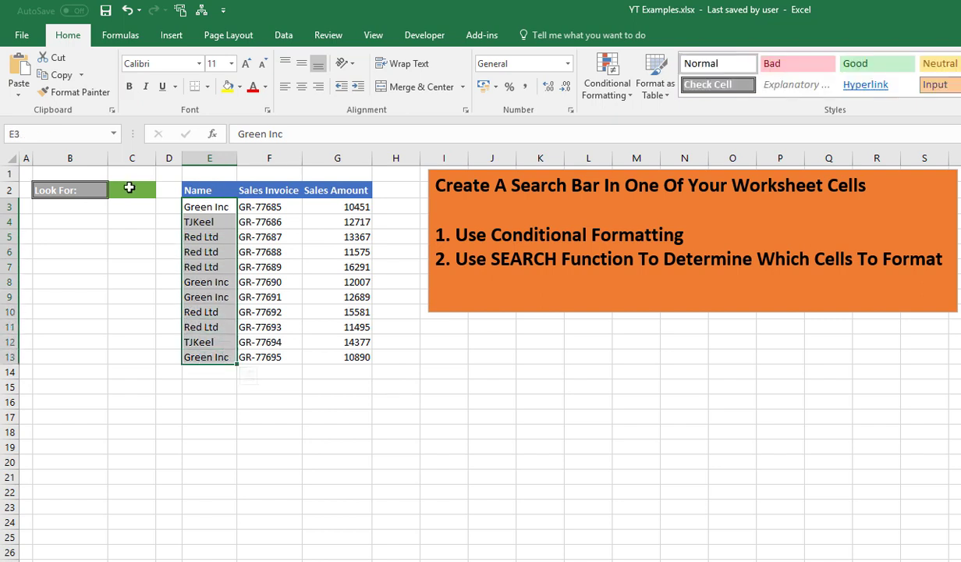
- Enter 'Green Inc' in Look For cell C2 as a demo and select Name cells E3:E13
left_click(129, 189)
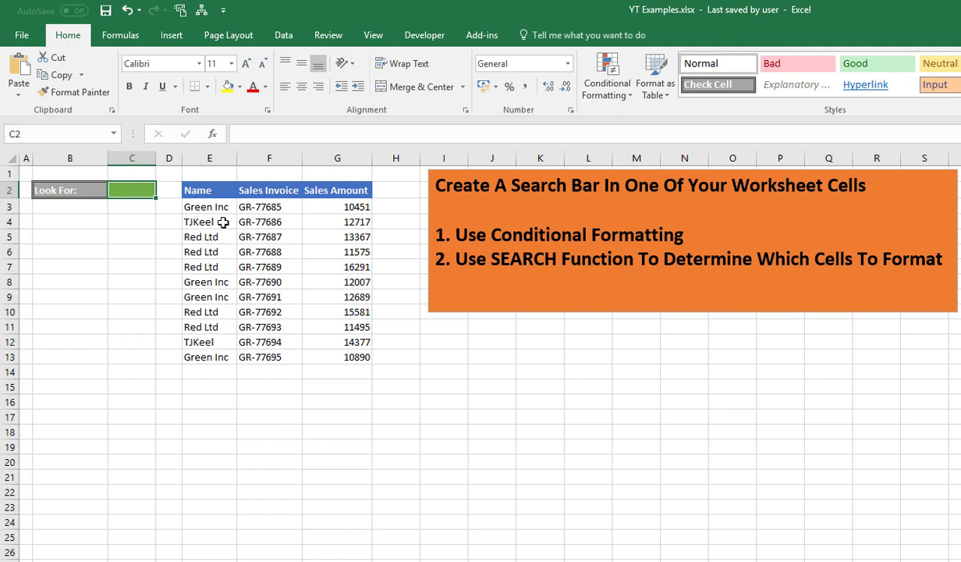
type("Green Inc")
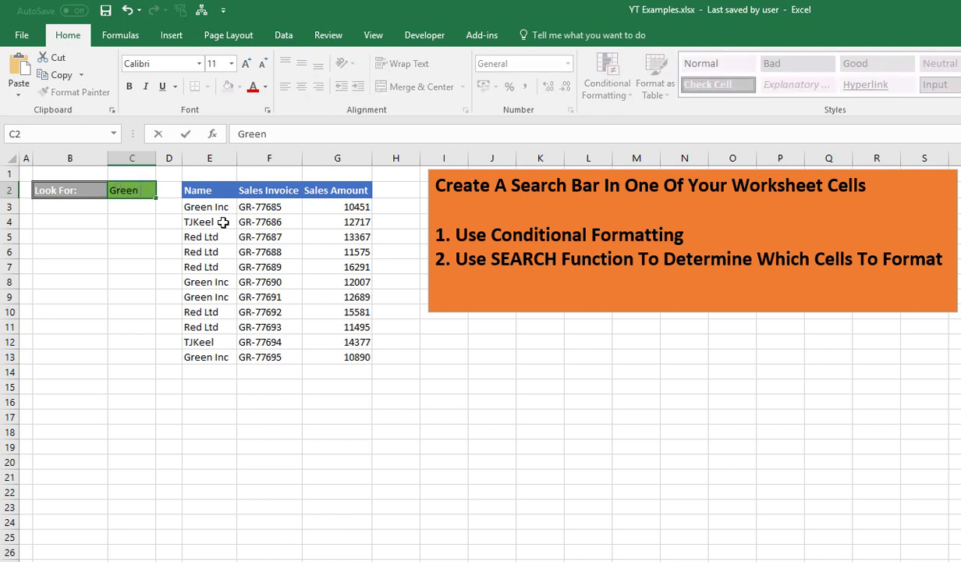
left_click(223, 223)
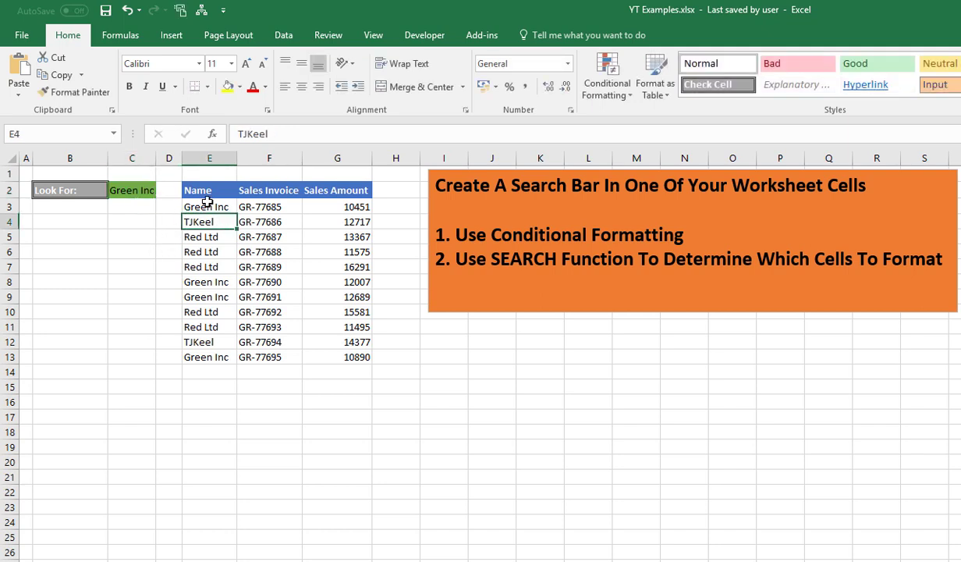
left_click_drag(207, 207, 217, 357)
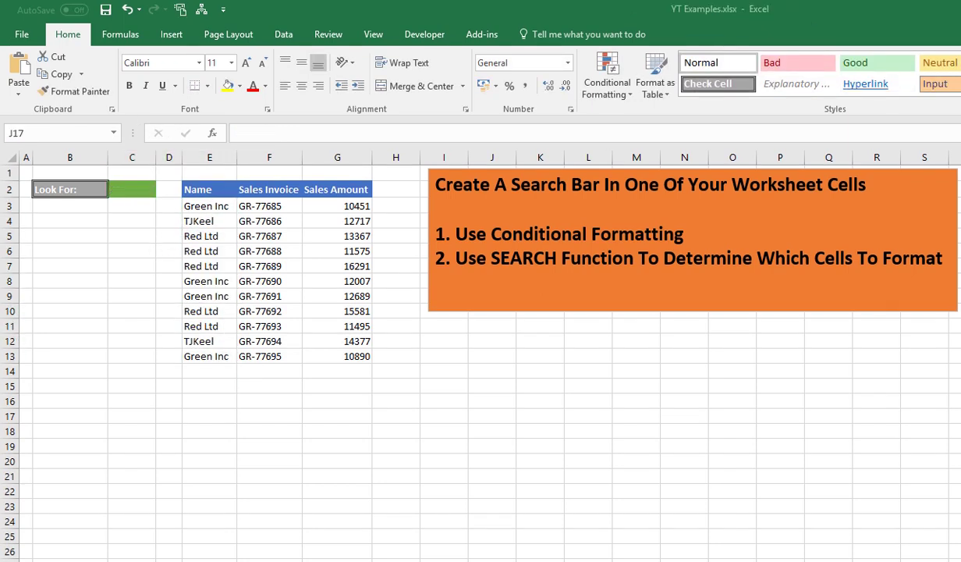
- Find the SEARCH function in Insert Function and open its arguments
left_click(213, 134)
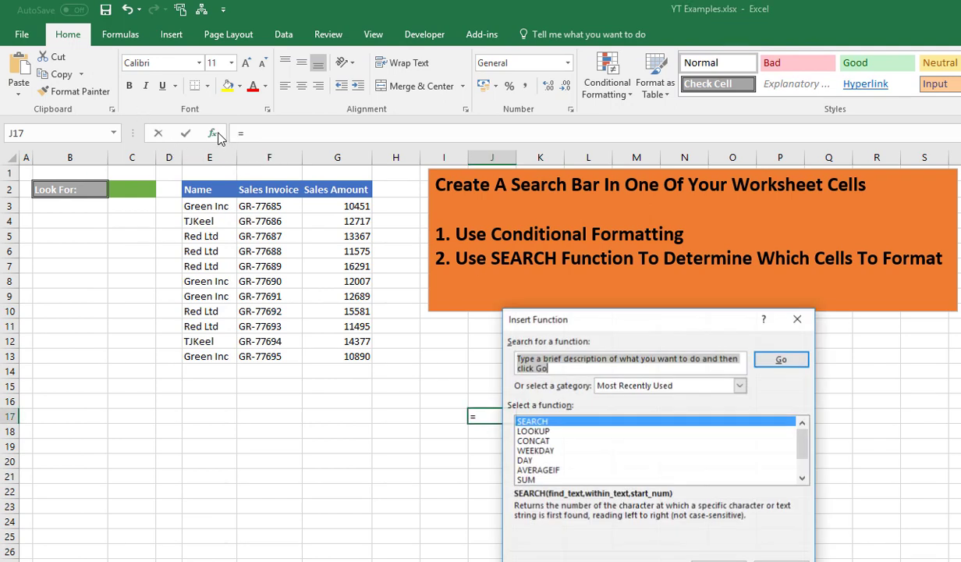
type("searc")
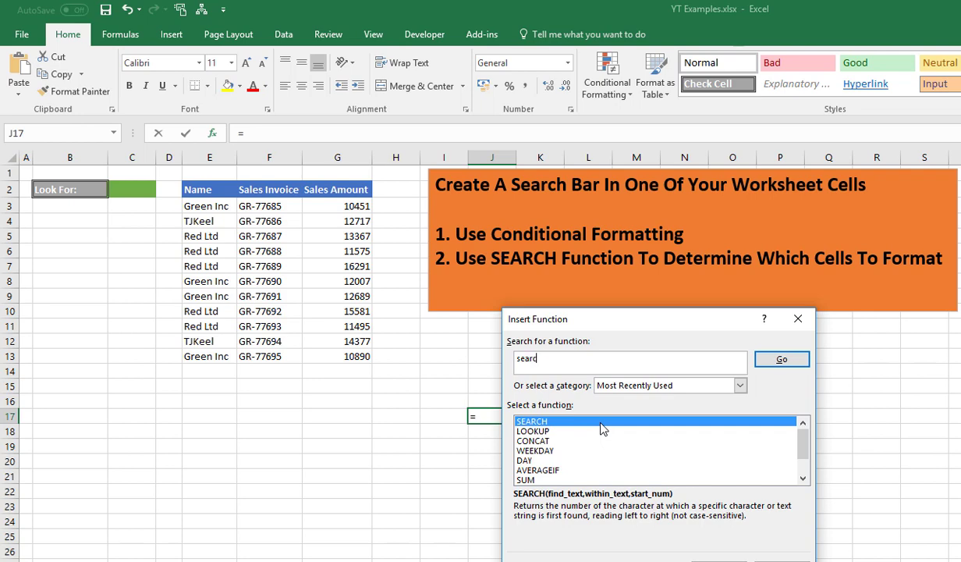
type("h")
key("Return")
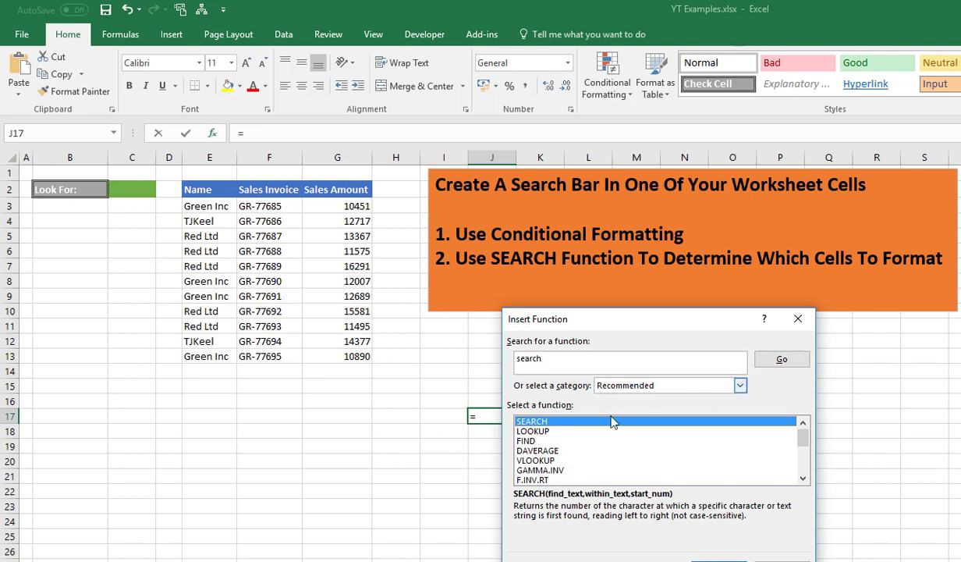
double_click(612, 422)
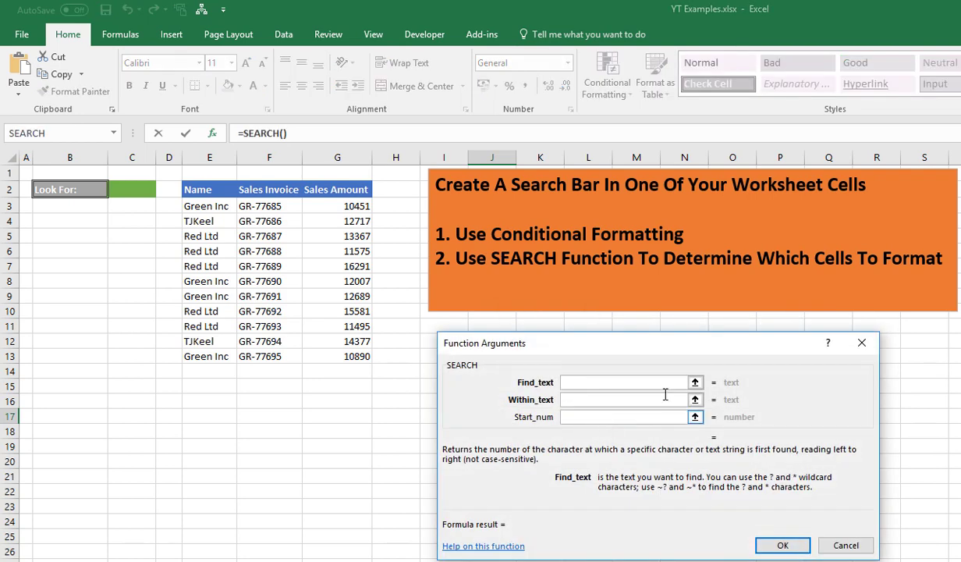
- Review the Find_text, Within_text and Start_num arguments, then cancel without inserting and select J16
left_click_drag(609, 337, 600, 325)
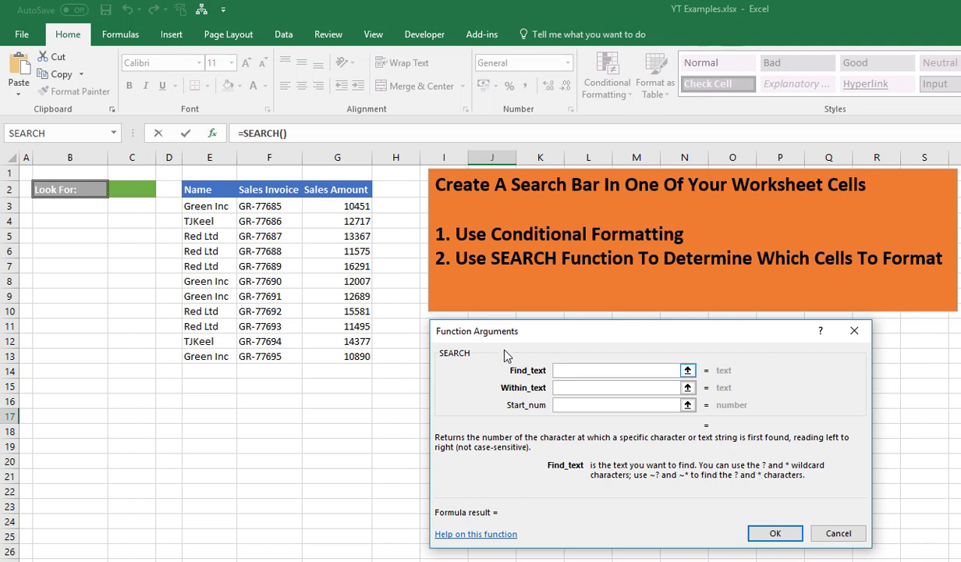
left_click(593, 390)
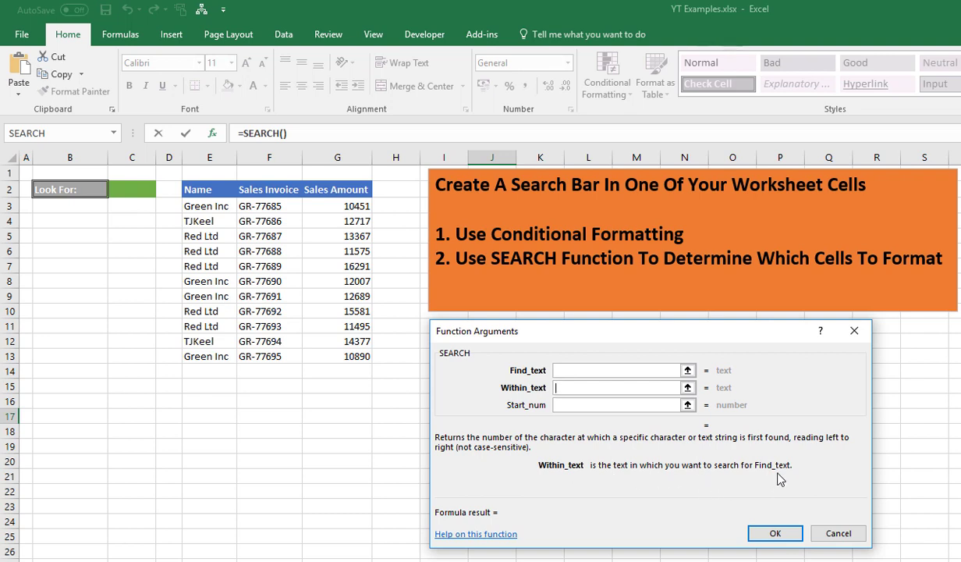
left_click(601, 405)
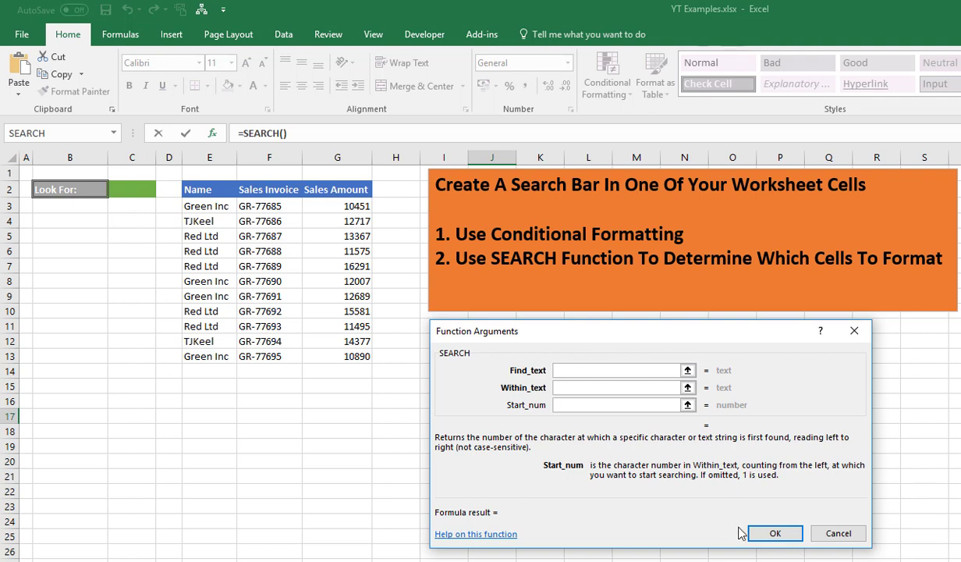
left_click(835, 533)
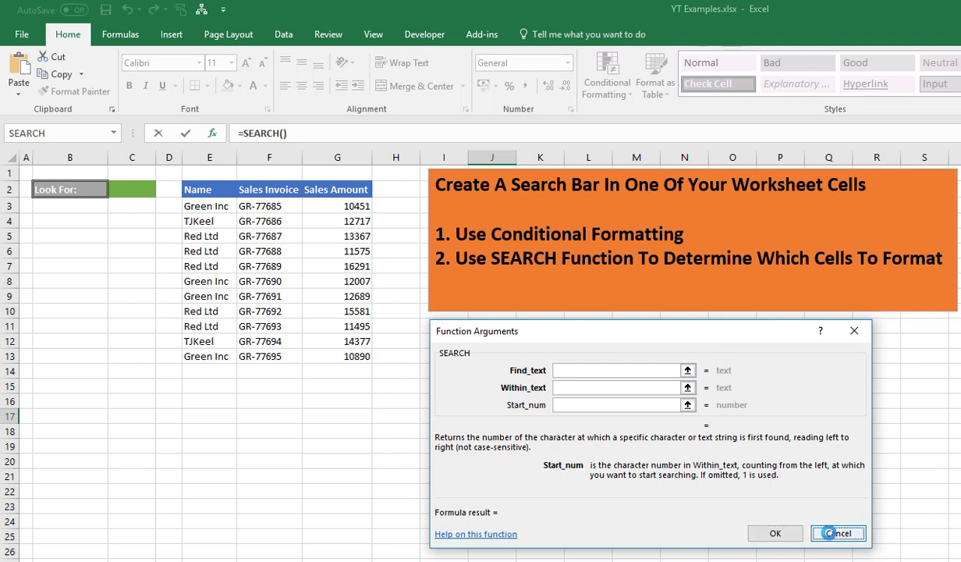
left_click(509, 400)
type("=search(")
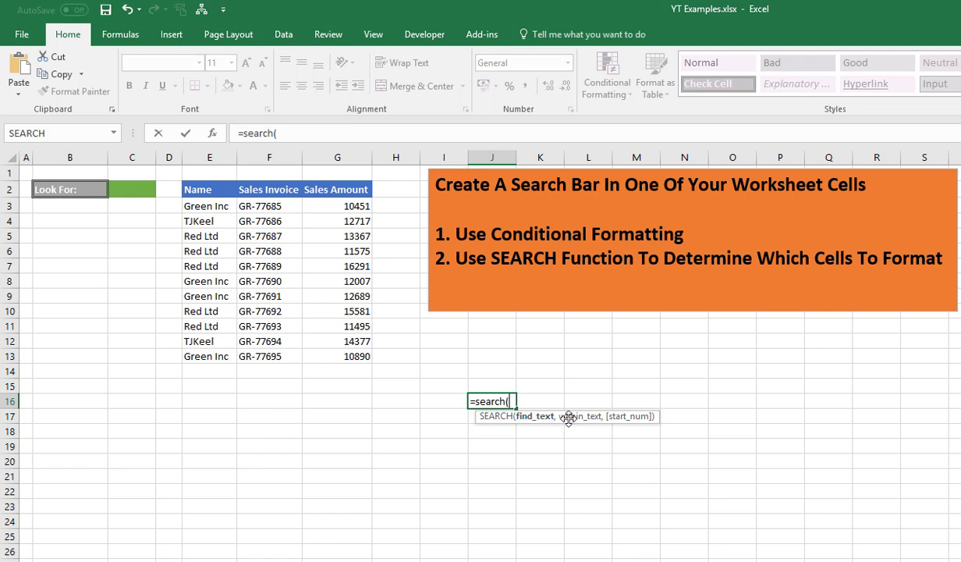
left_click(537, 424)
key("BackSpace")
key("BackSpace")
key("BackSpace")
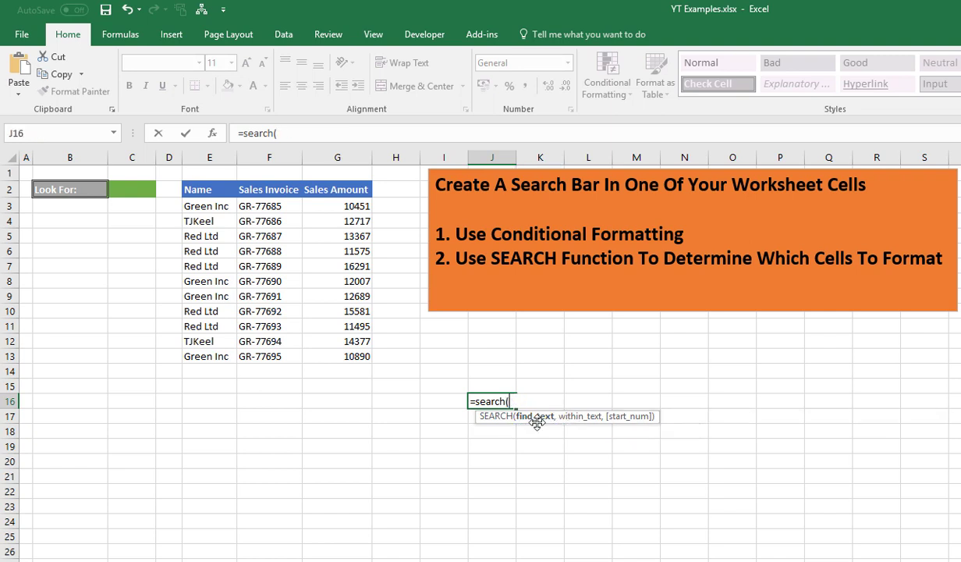
type(",,")
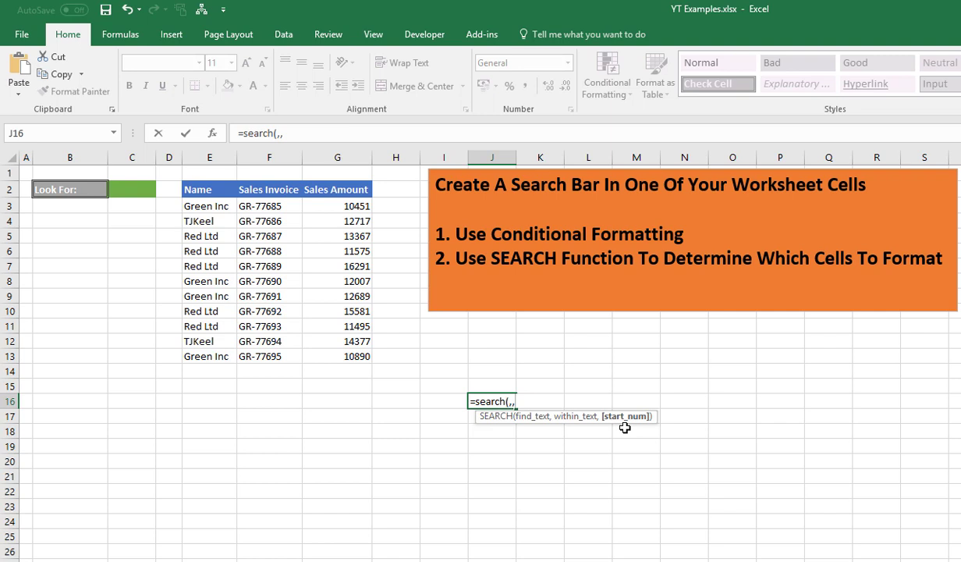
key("BackSpace")
key("BackSpace")
key("BackSpace")
key("BackSpace")
key("BackSpace")
key("BackSpace")
key("BackSpace")
key("BackSpace")
key("BackSpace")
key("BackSpace")
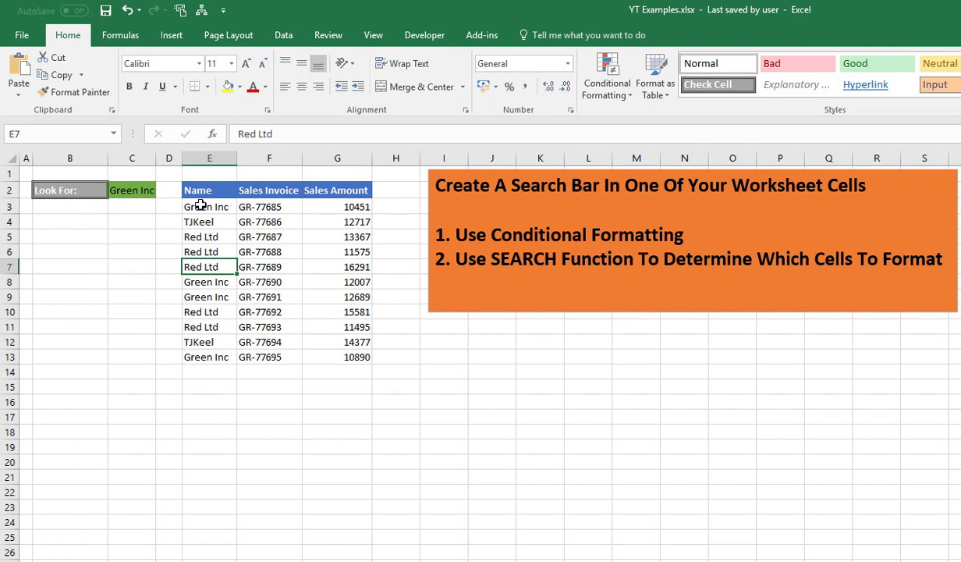
- Starting from E3, create a new formula-based conditional formatting rule
left_click(200, 204)
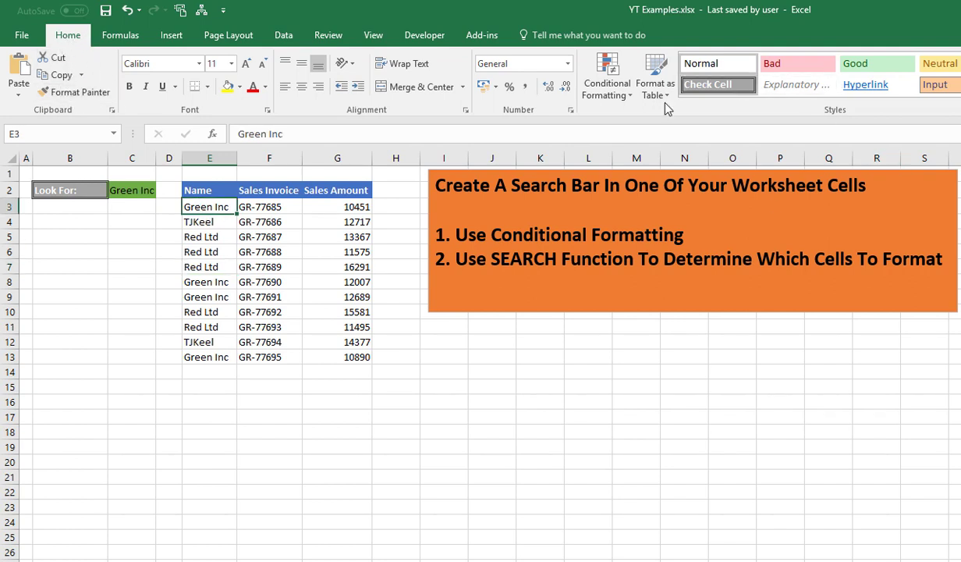
left_click(604, 94)
left_click(625, 279)
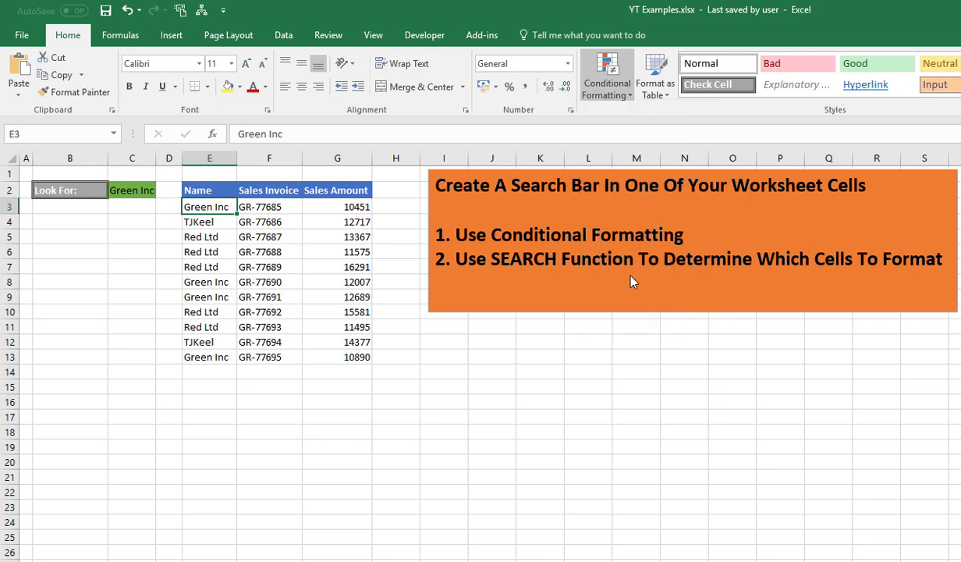
left_click(386, 401)
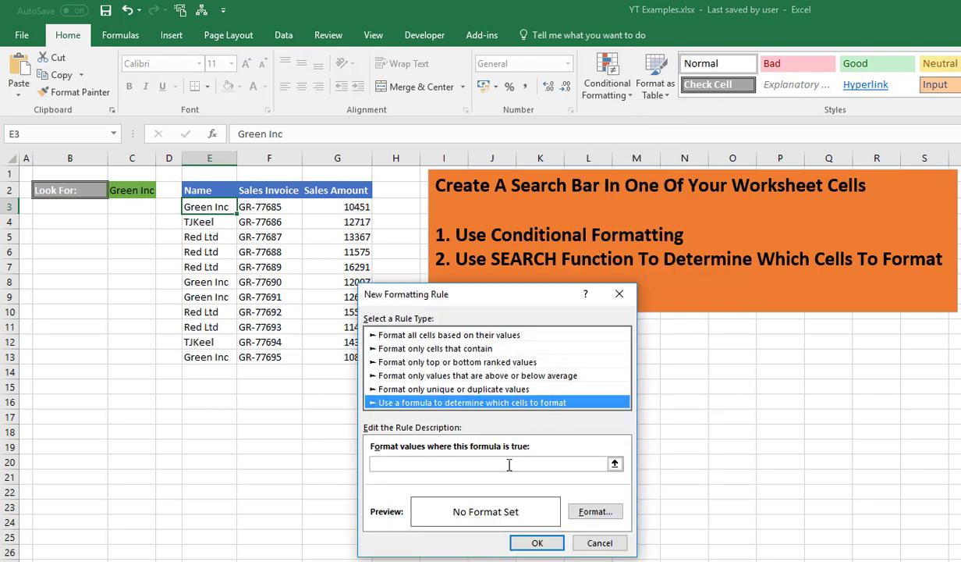
- Enter the rule formula =SEARCH($C$2,E3)
left_click(550, 462)
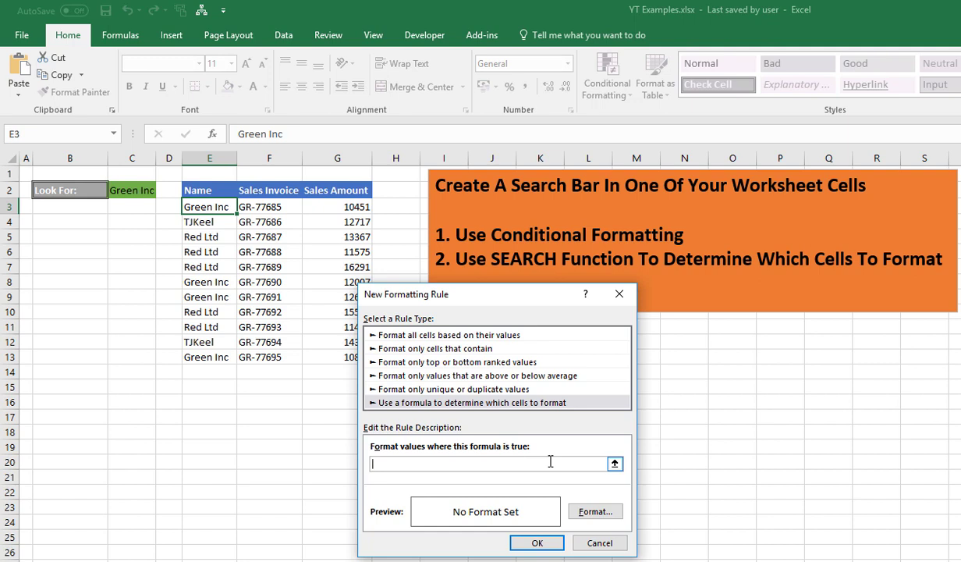
type("=SE")
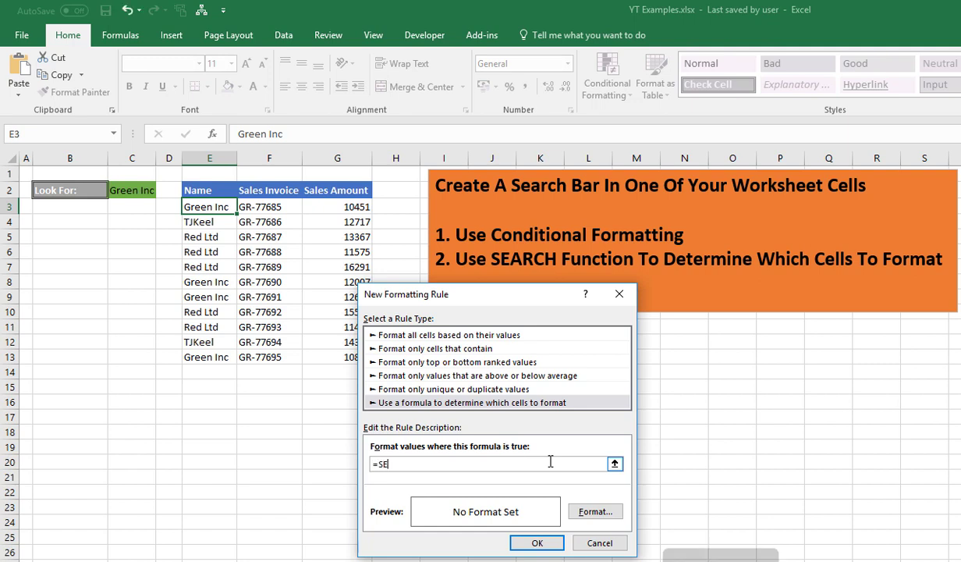
type("ARCH(")
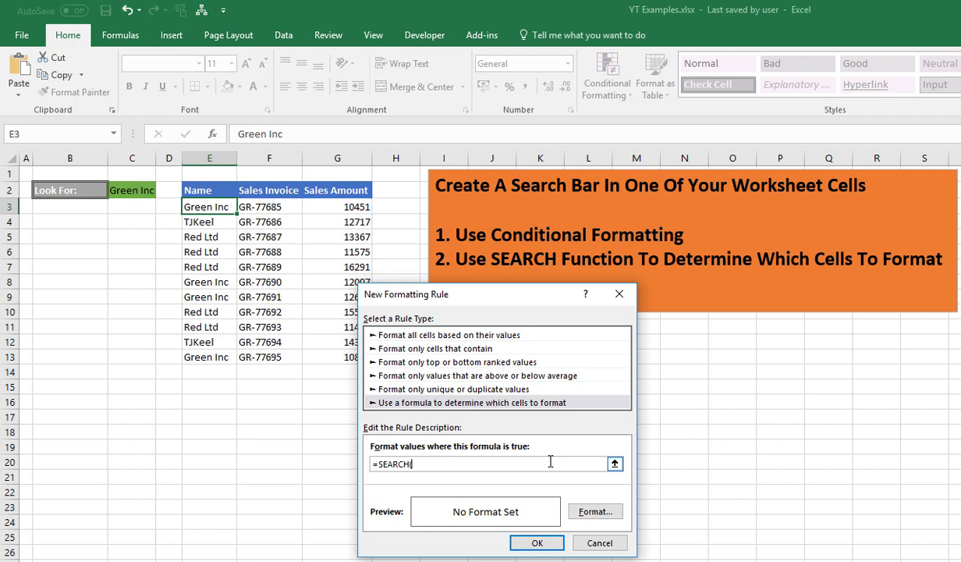
left_click(135, 190)
type(",")
type("E3")
type(")")
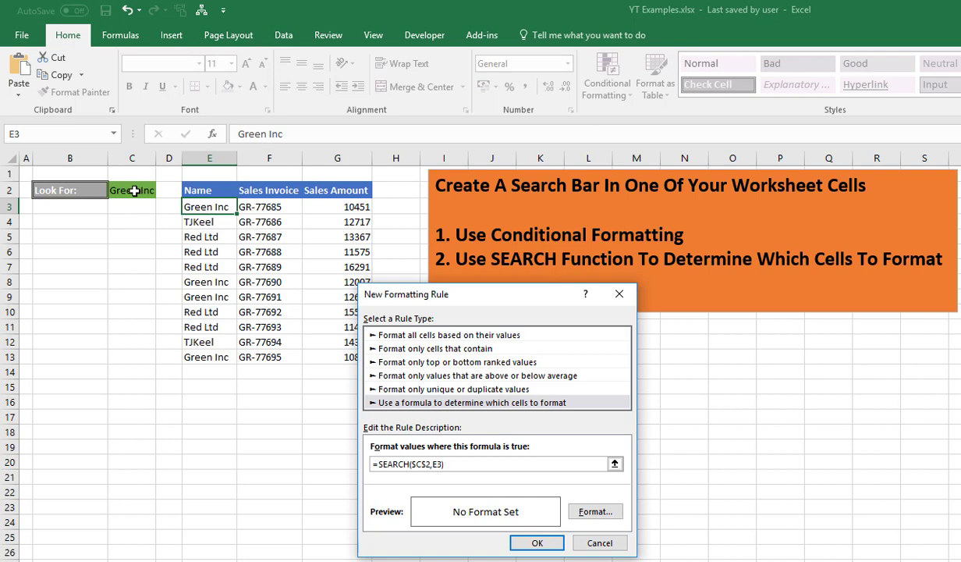
- Give matching cells an orange fill and save the new rule
left_click(595, 512)
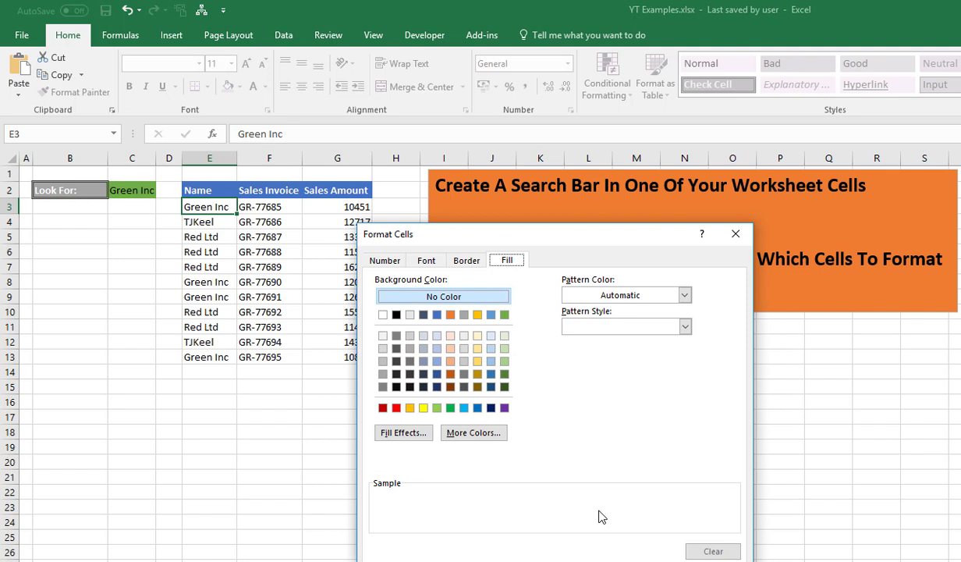
left_click(451, 315)
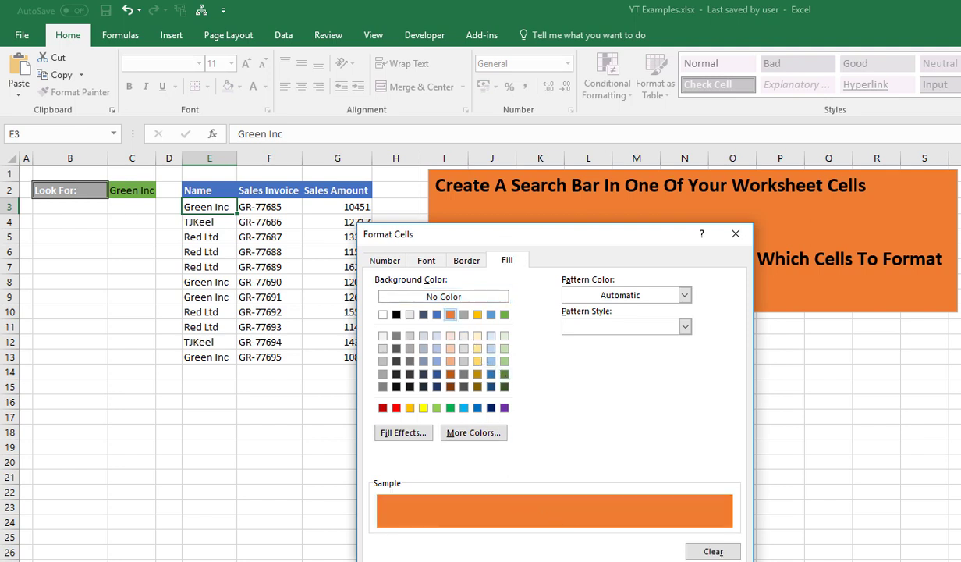
left_click(649, 561)
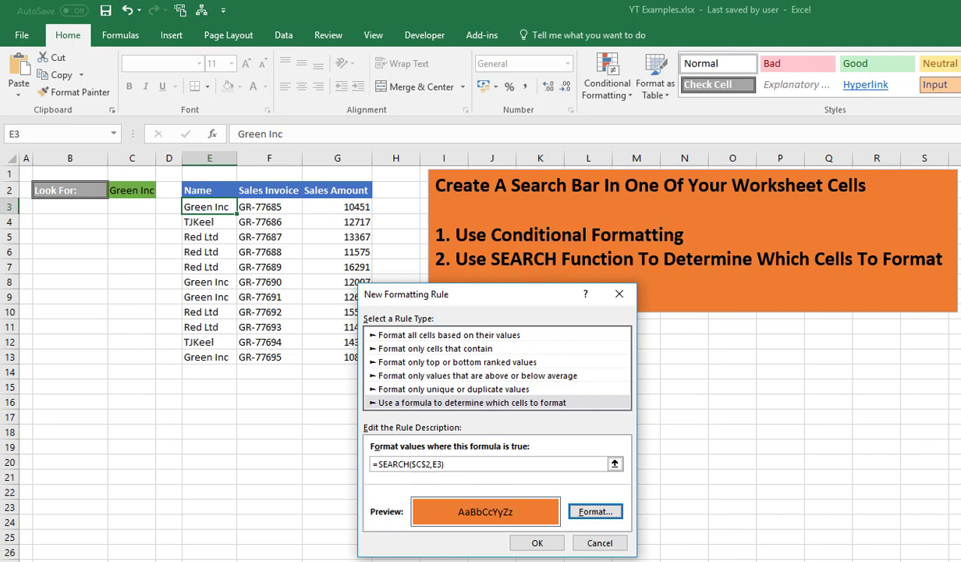
left_click(536, 543)
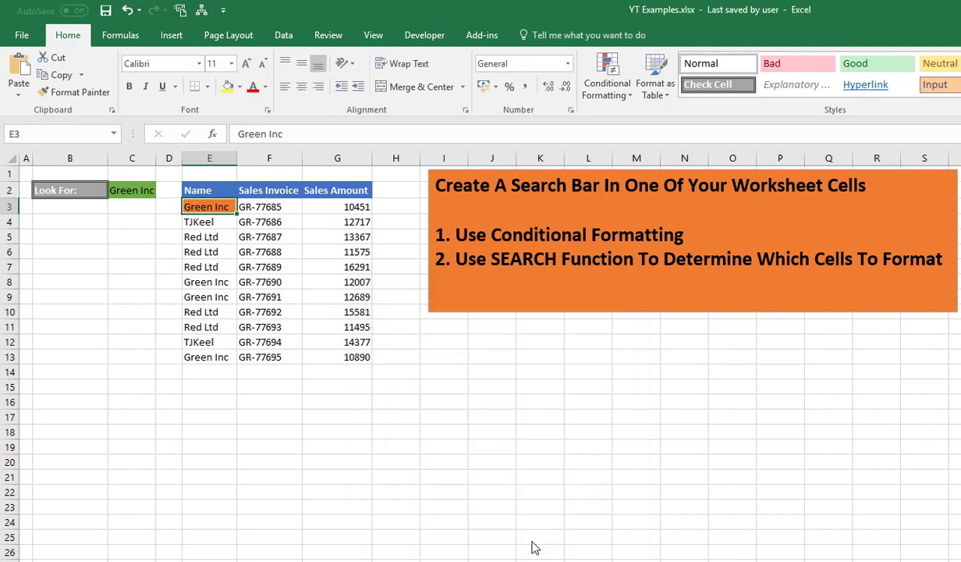
- Select the Name cells E3:E13
left_click_drag(199, 206, 207, 355)
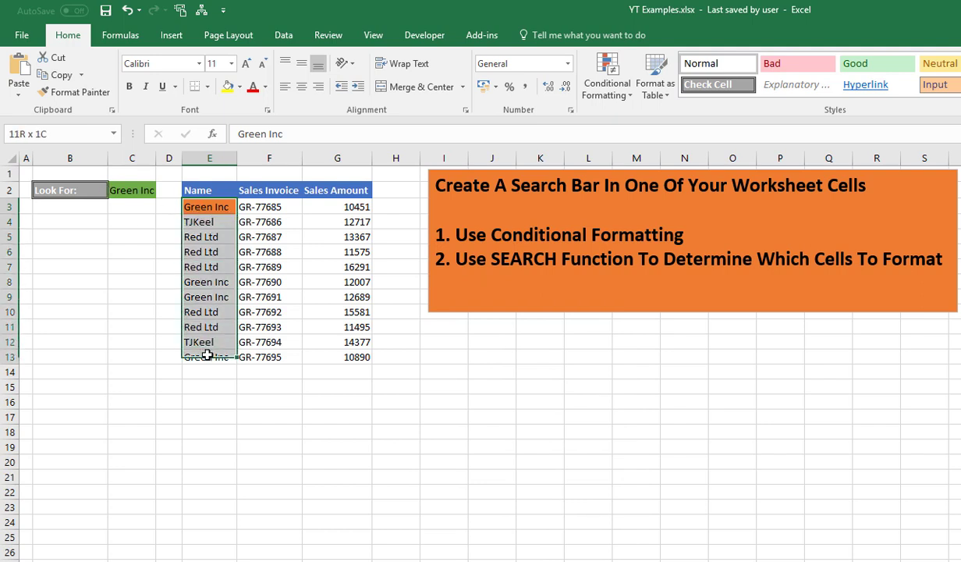
left_click(206, 206)
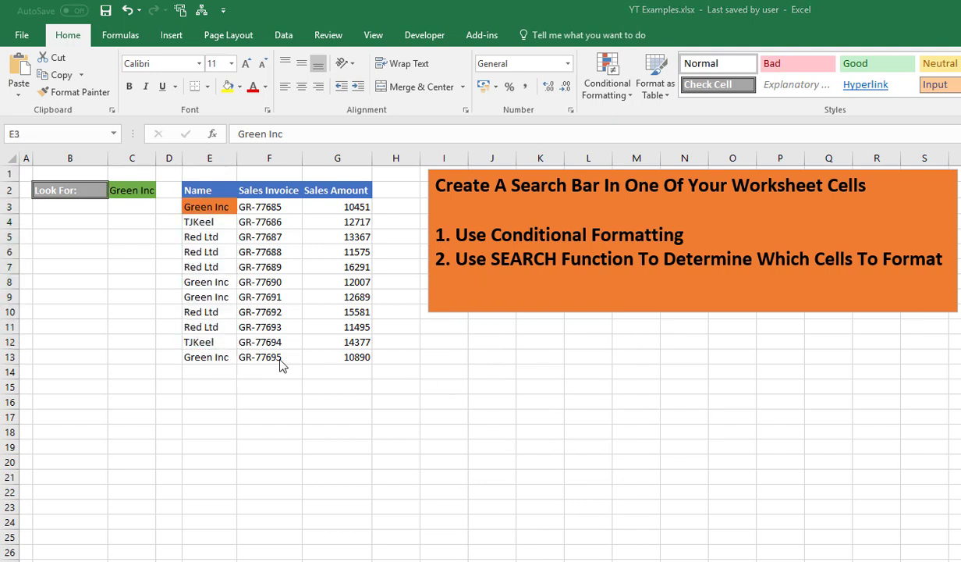
left_click(228, 212)
key("ctrl+shift+Down")
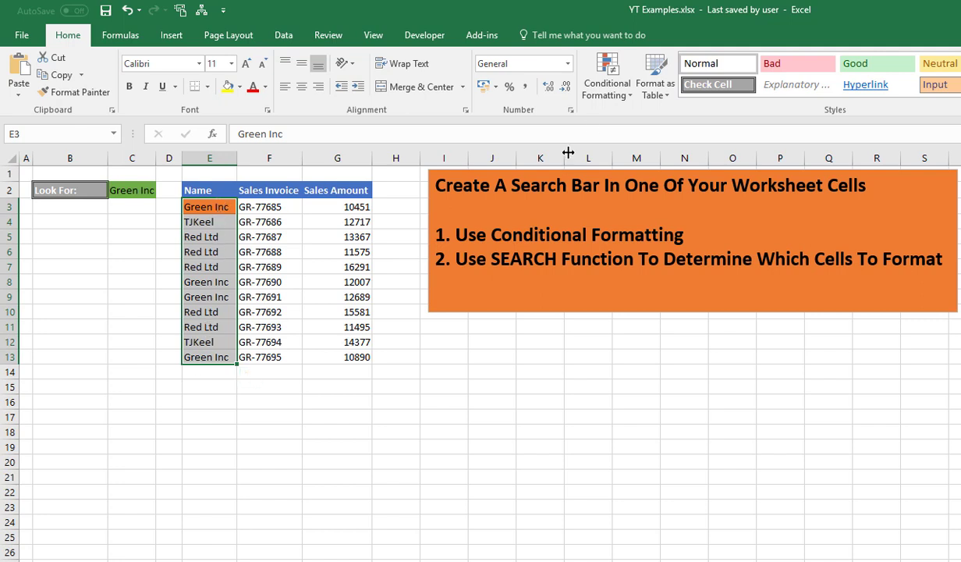
- In Manage Rules, set the search rule's Applies to range to $E$3:$E$13 and apply it
left_click(602, 100)
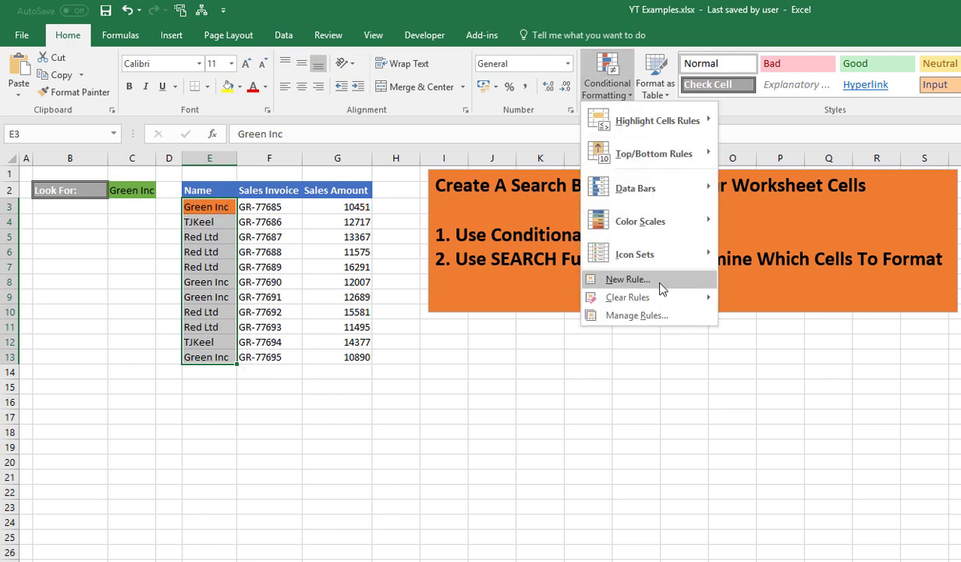
left_click(667, 312)
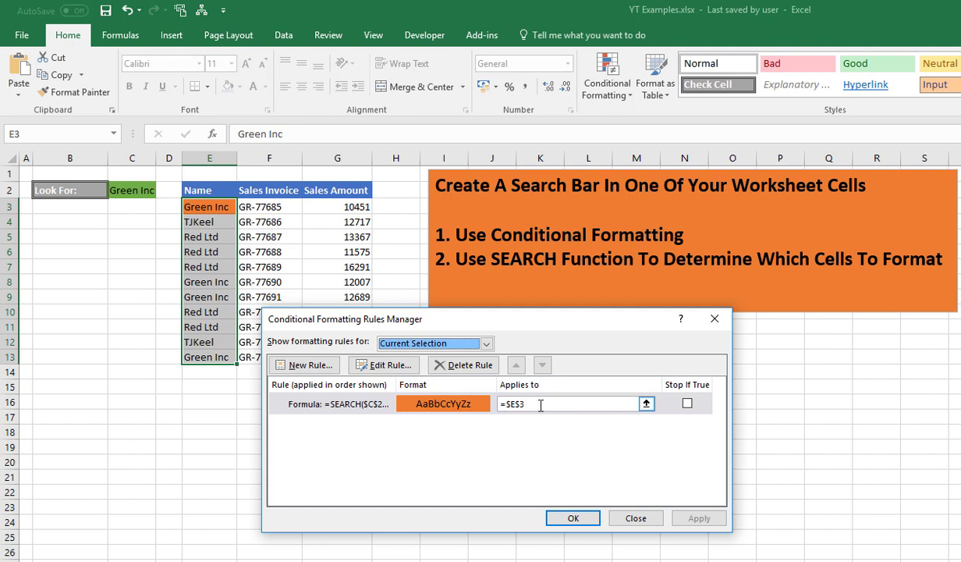
left_click(646, 403)
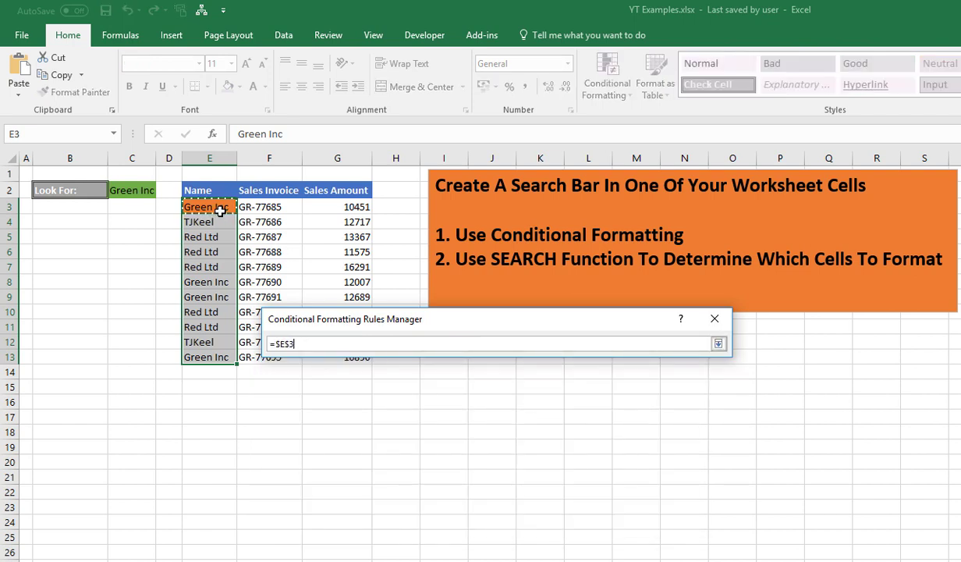
left_click_drag(221, 208, 220, 356)
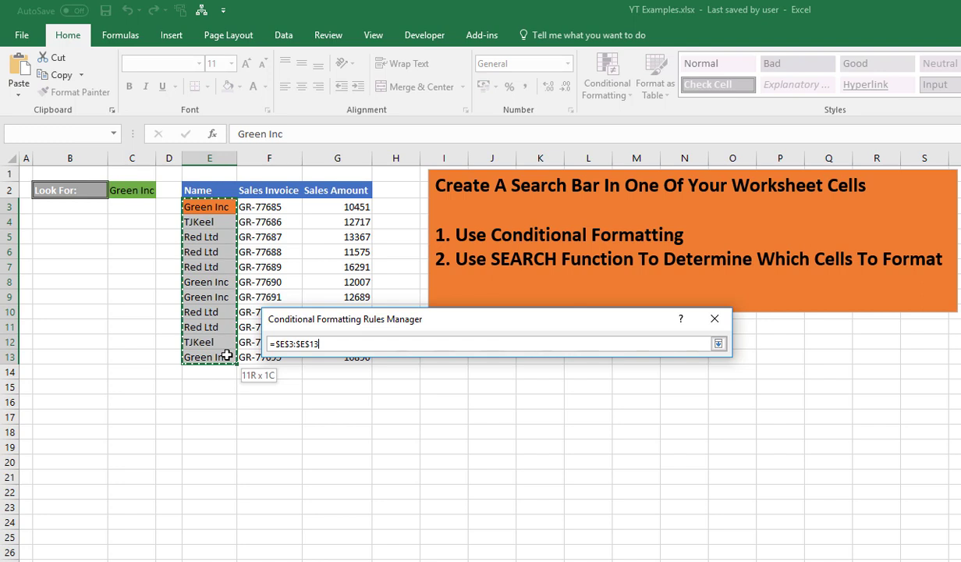
left_click(718, 343)
left_click(697, 516)
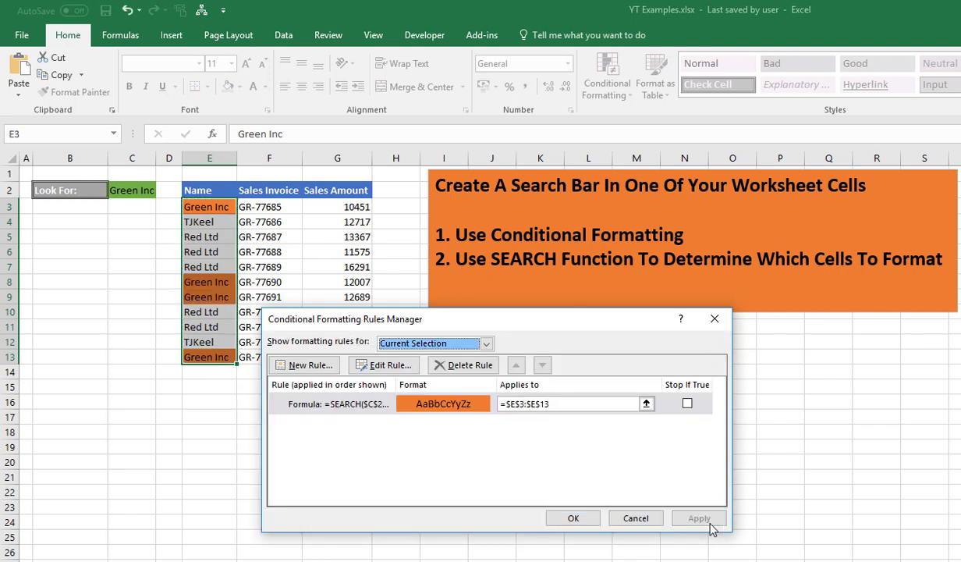
left_click(574, 518)
left_click_drag(207, 208, 226, 359)
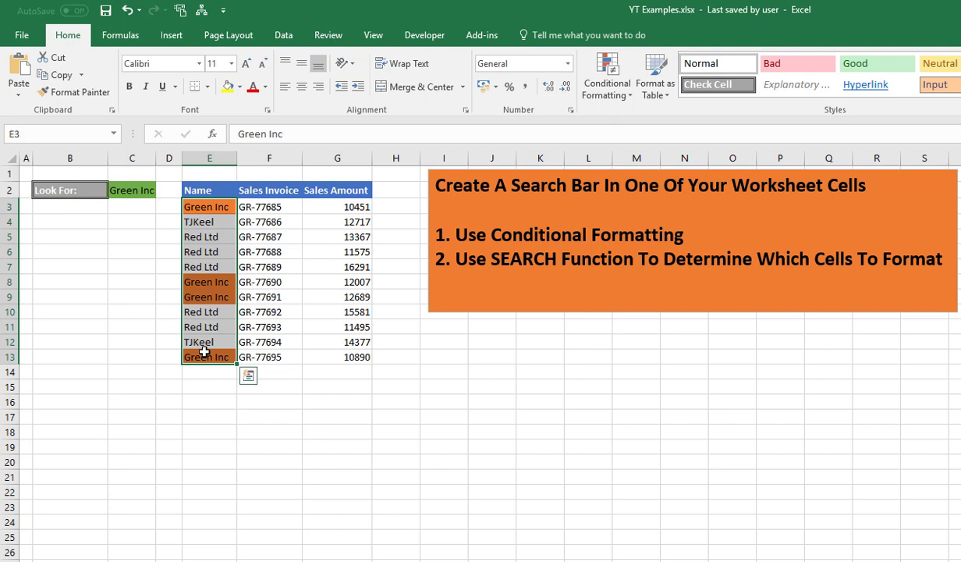
- Enter 'Red Ltd', then 'TJKeel', then 'ABC Ltd' in C2, checking the highlights each time
left_click(153, 190)
key("BackSpace")
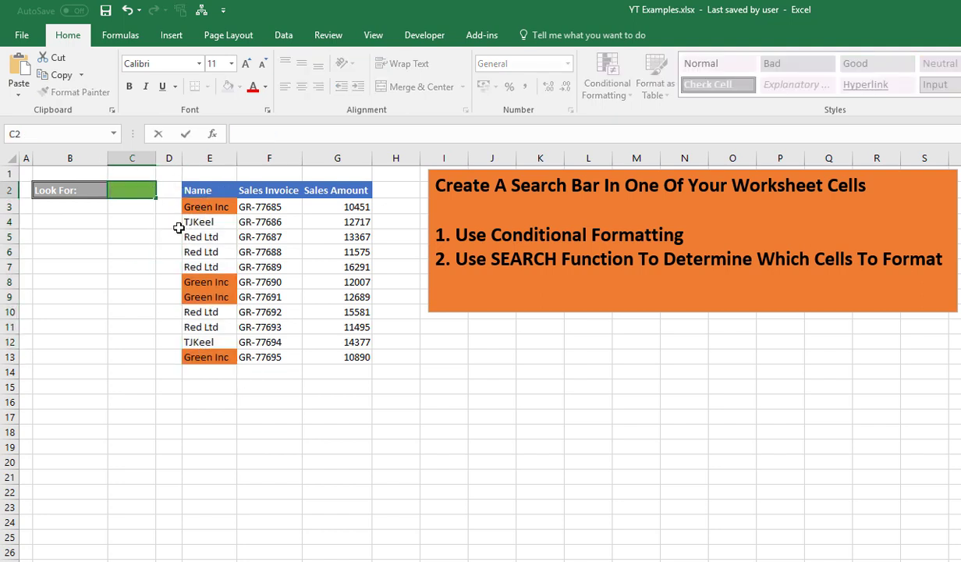
type("Red Ltd")
key("Return")
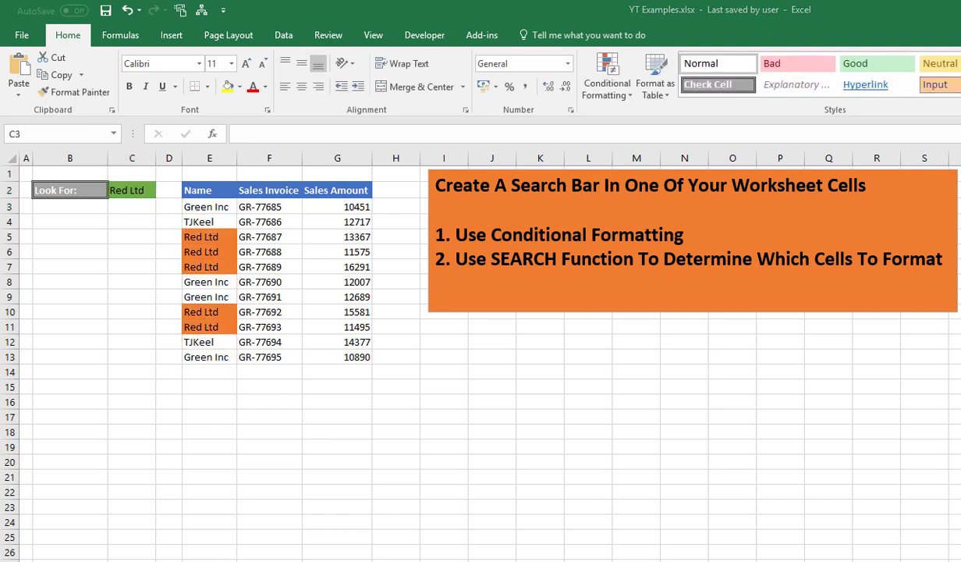
left_click(146, 192)
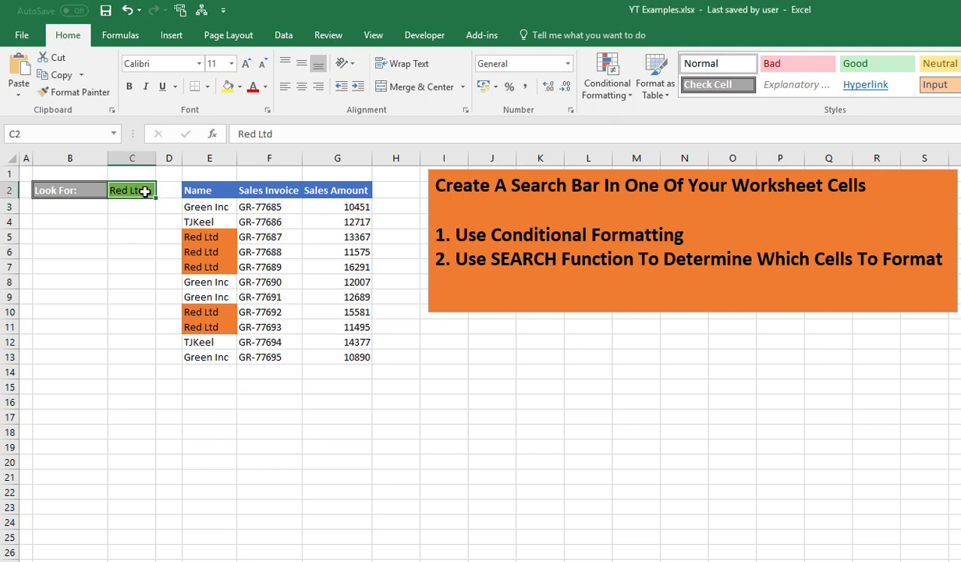
type("TJ")
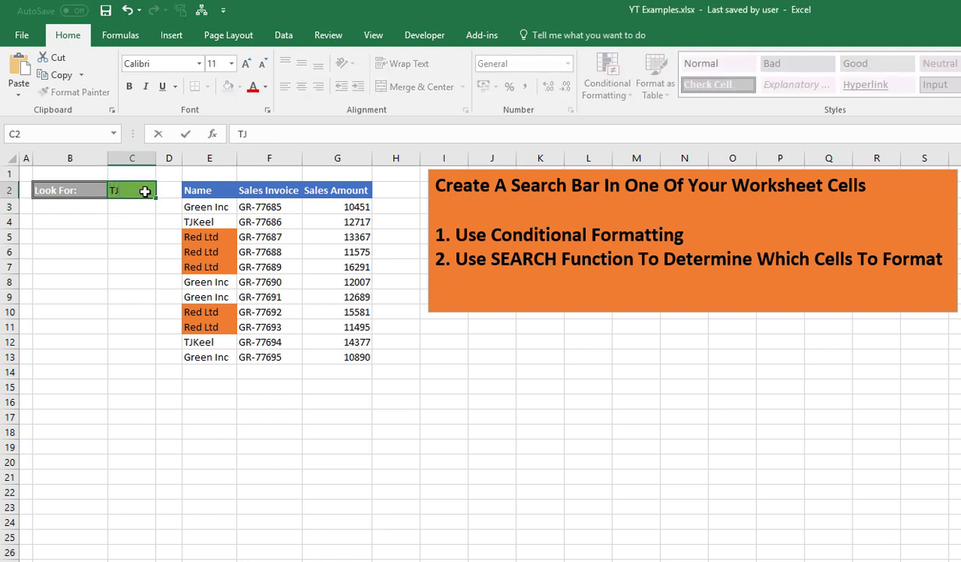
type("Keel")
key("Return")
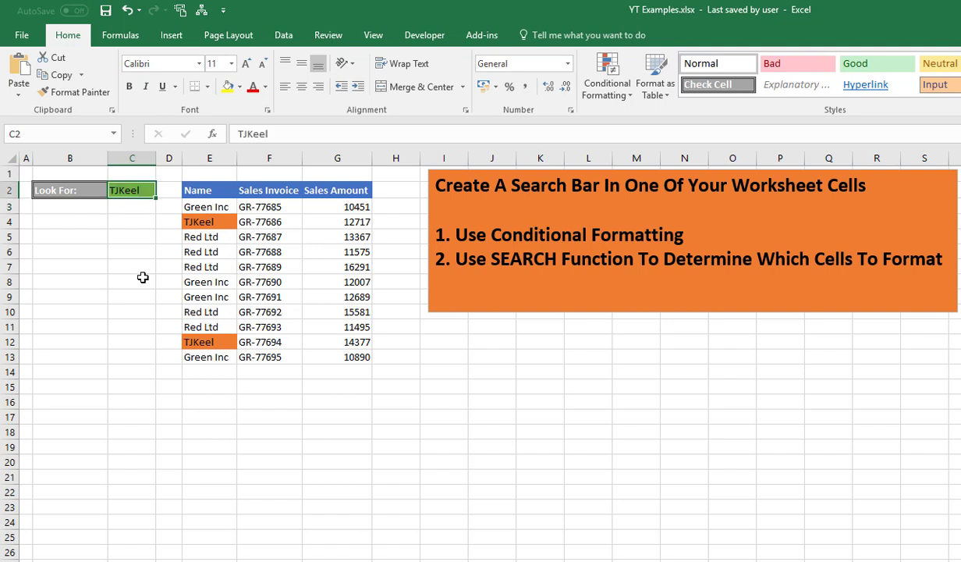
left_click(134, 189)
type("AB")
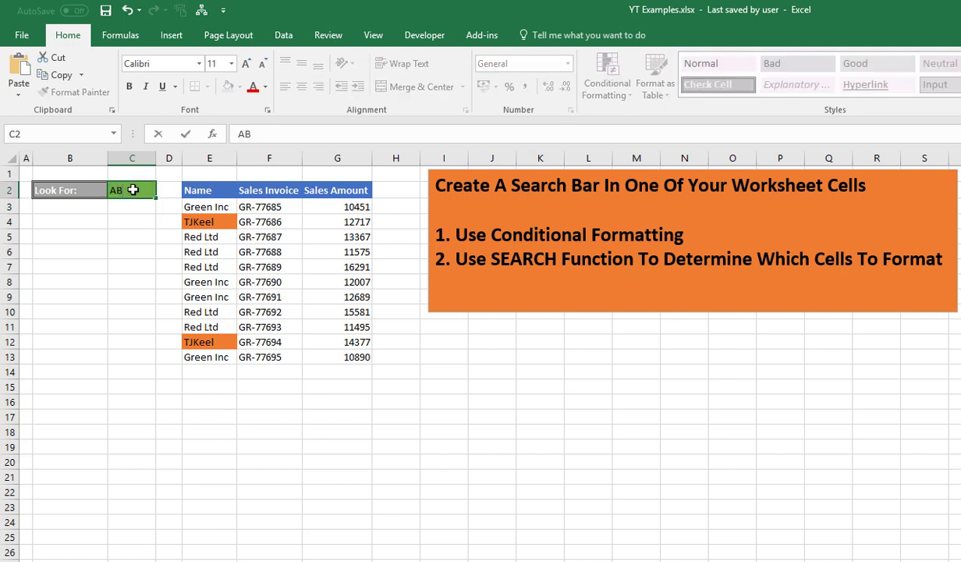
type("C Ltd")
key("Return")
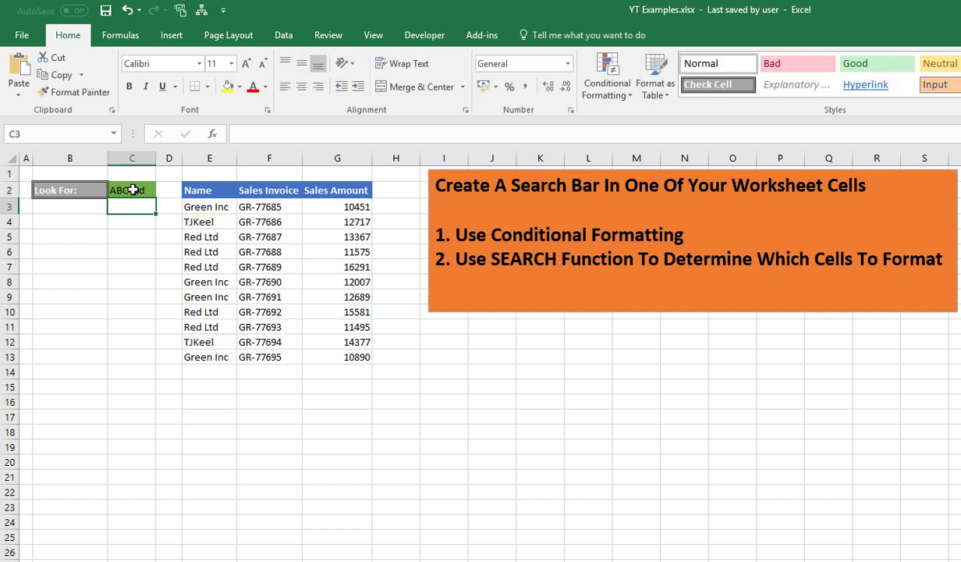
left_click_drag(207, 207, 211, 360)
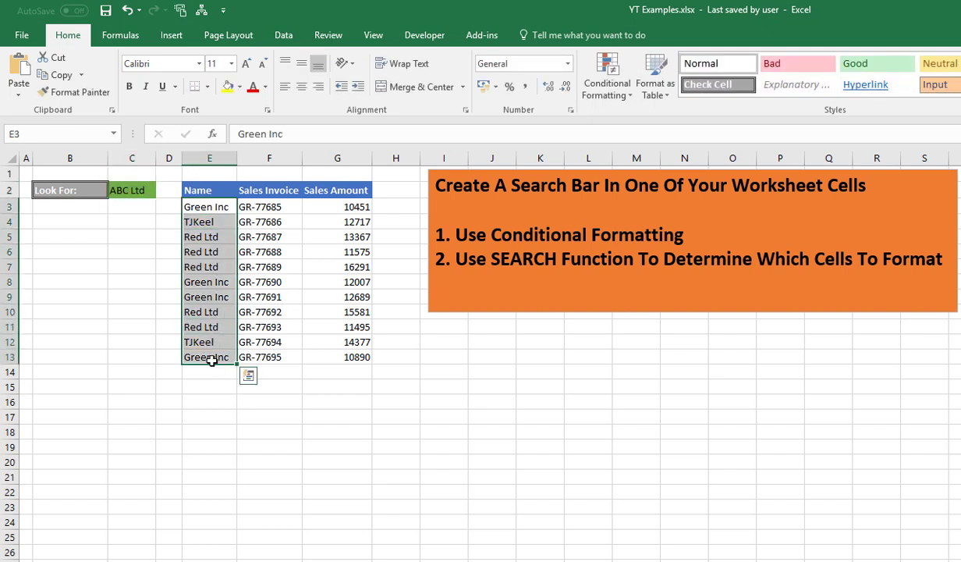